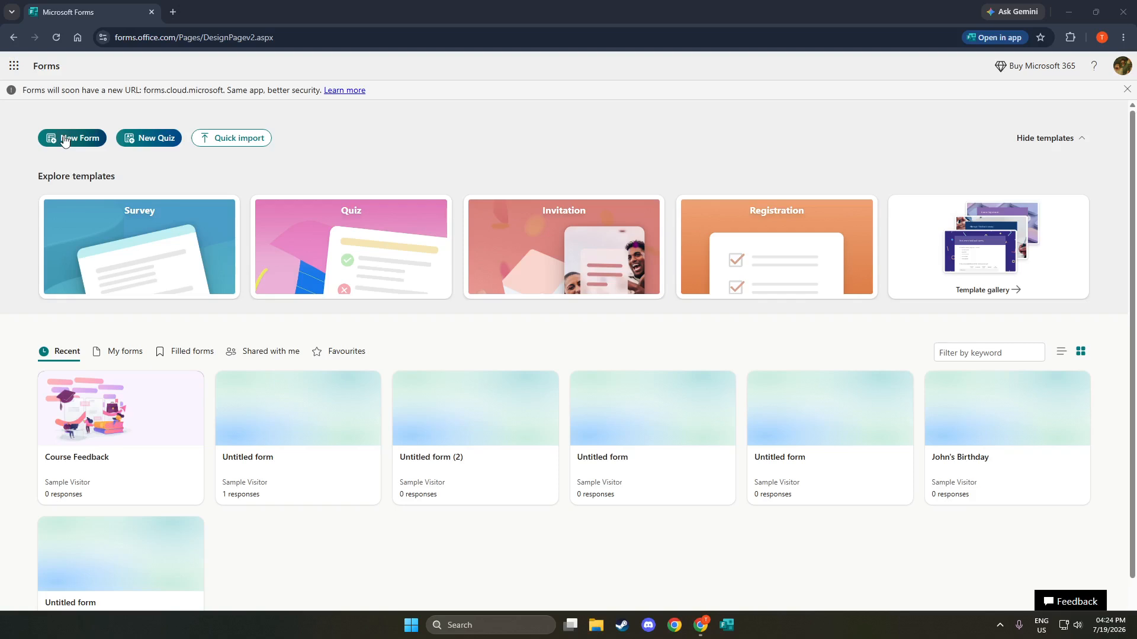
# - Create a new blank form and title it "Leave Form"
pyautogui.click(66, 140)
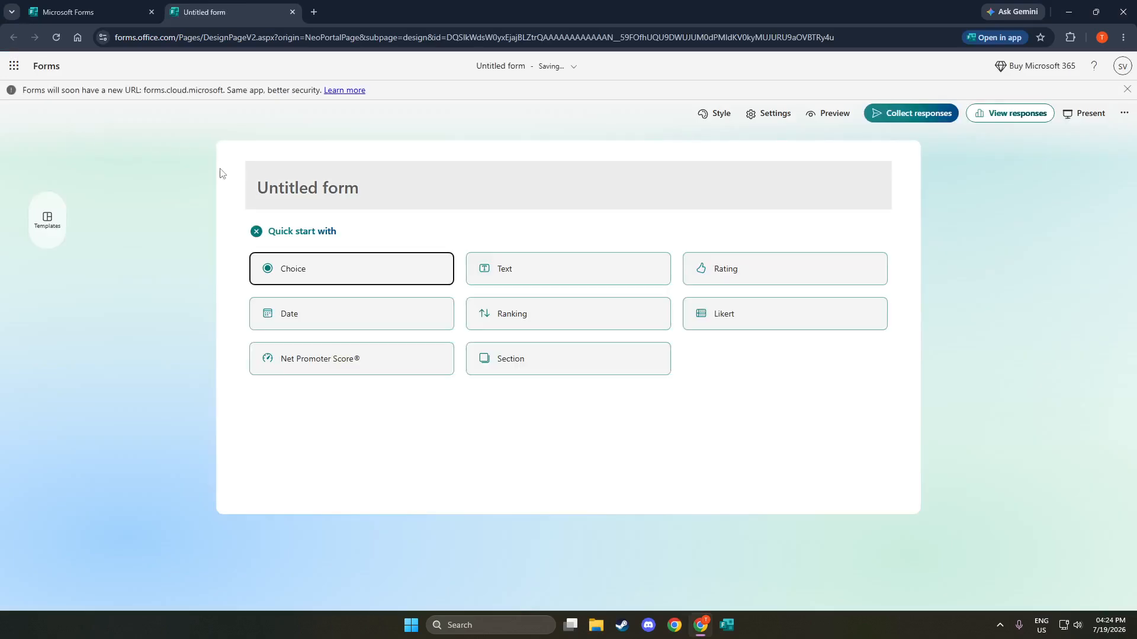
pyautogui.click(335, 183)
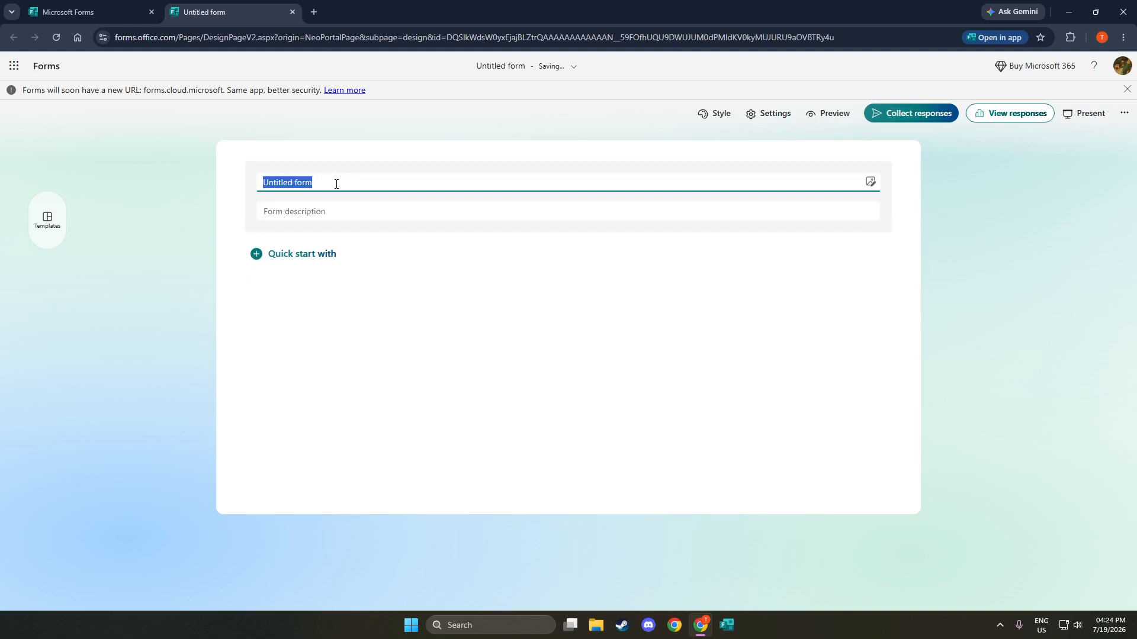
pyautogui.write('L')
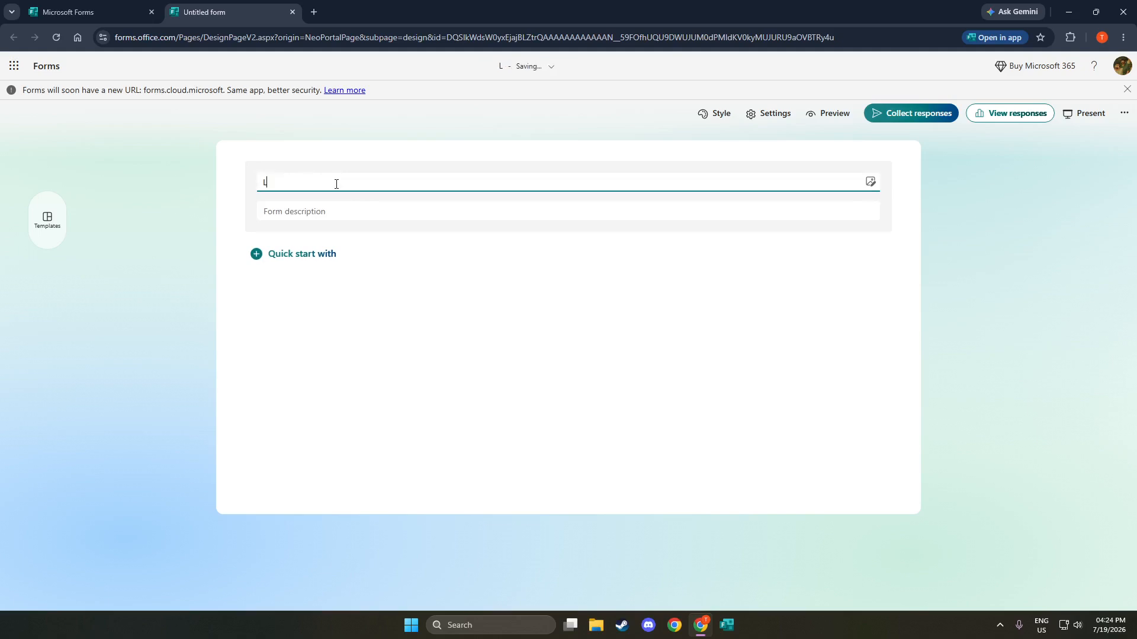
pyautogui.write('eavew')
pyautogui.press('BackSpace')
pyautogui.write('Form')
# - Enter "Leave Request Form for IT Analysts" as the form description
pyautogui.click(287, 214)
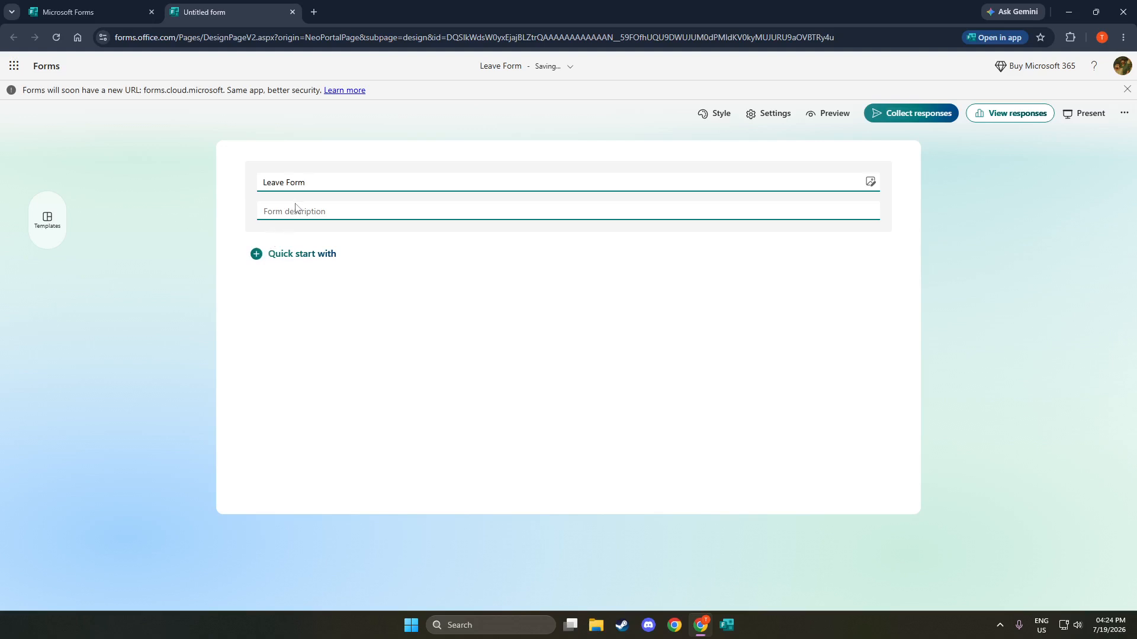
pyautogui.click(299, 209)
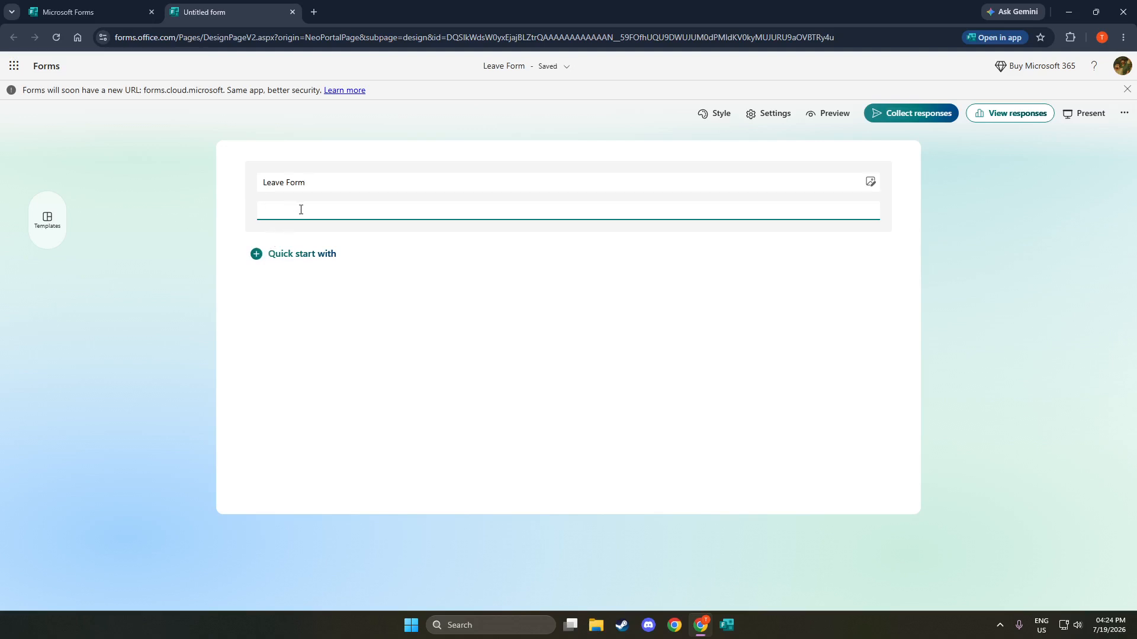
pyautogui.write('Leave request')
pyautogui.hotkey('ctrl', 'BackSpace')
pyautogui.write('Request Form')
pyautogui.write('ysts')
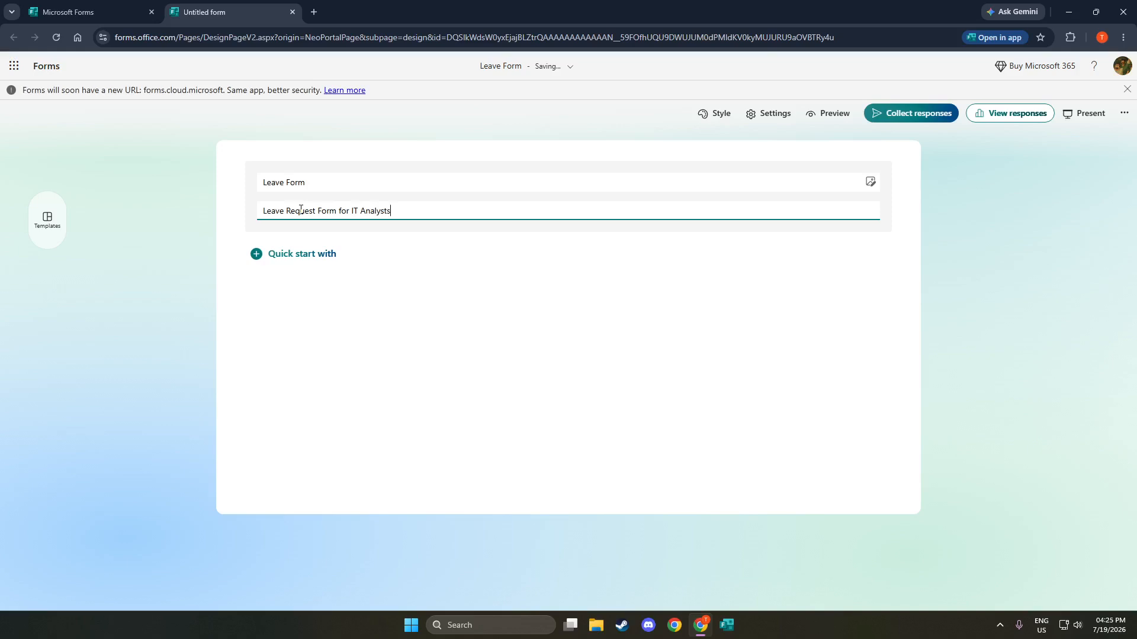
# - Add a text question titled "Employee Name" as the form's first question
pyautogui.click(260, 256)
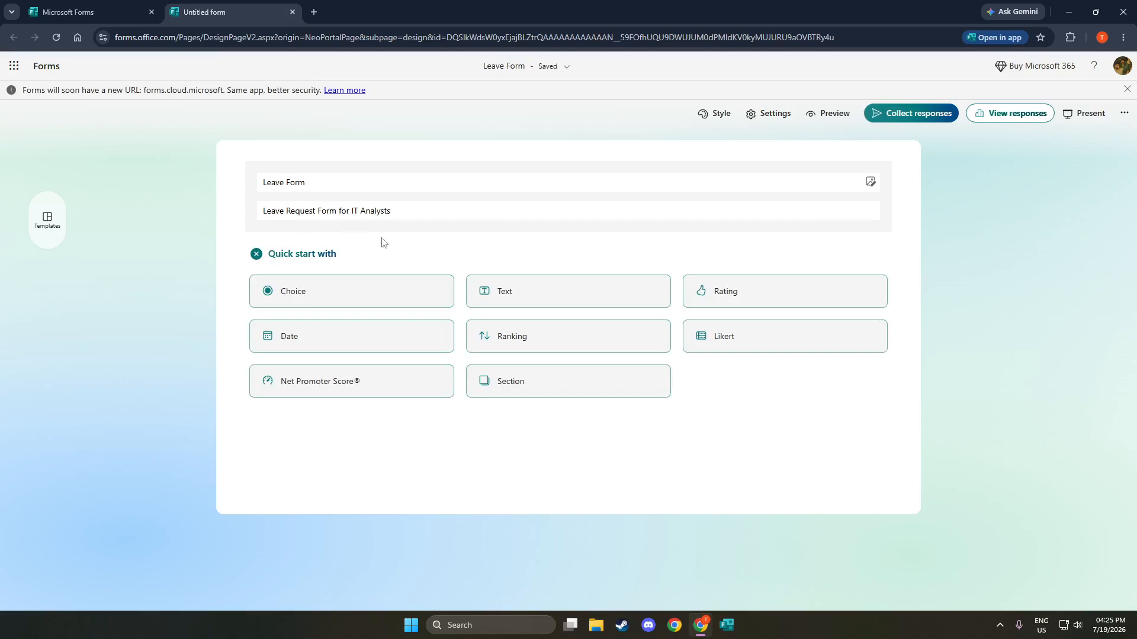
pyautogui.click(533, 292)
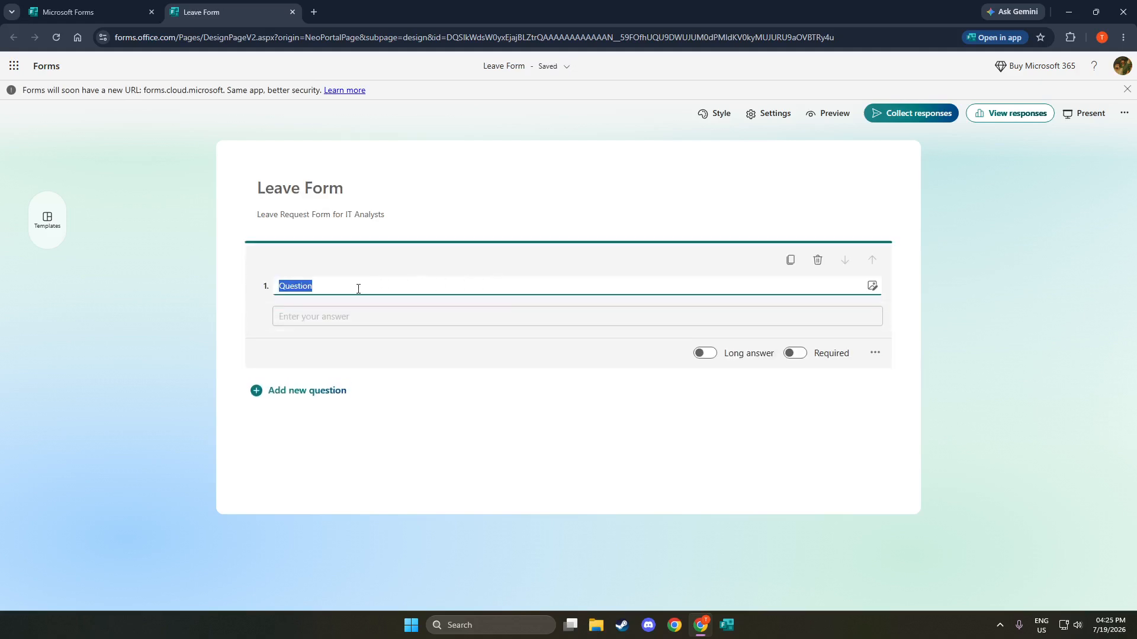
pyautogui.write('Employee Name')
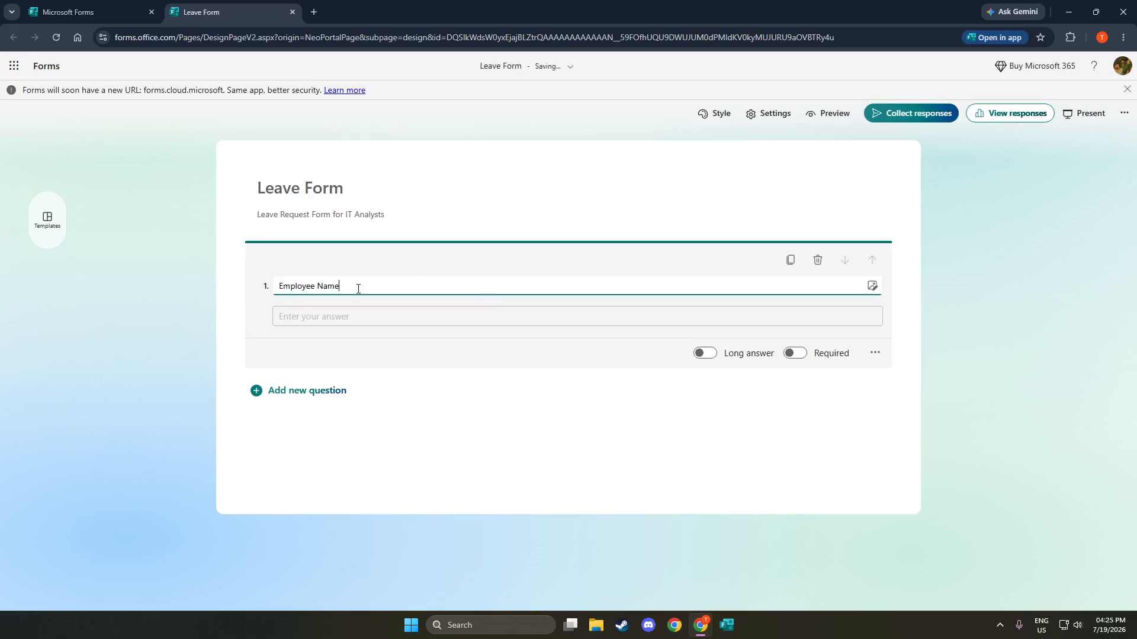
# - Add a restriction to the Employee Name question and set its type to Text
pyautogui.click(875, 353)
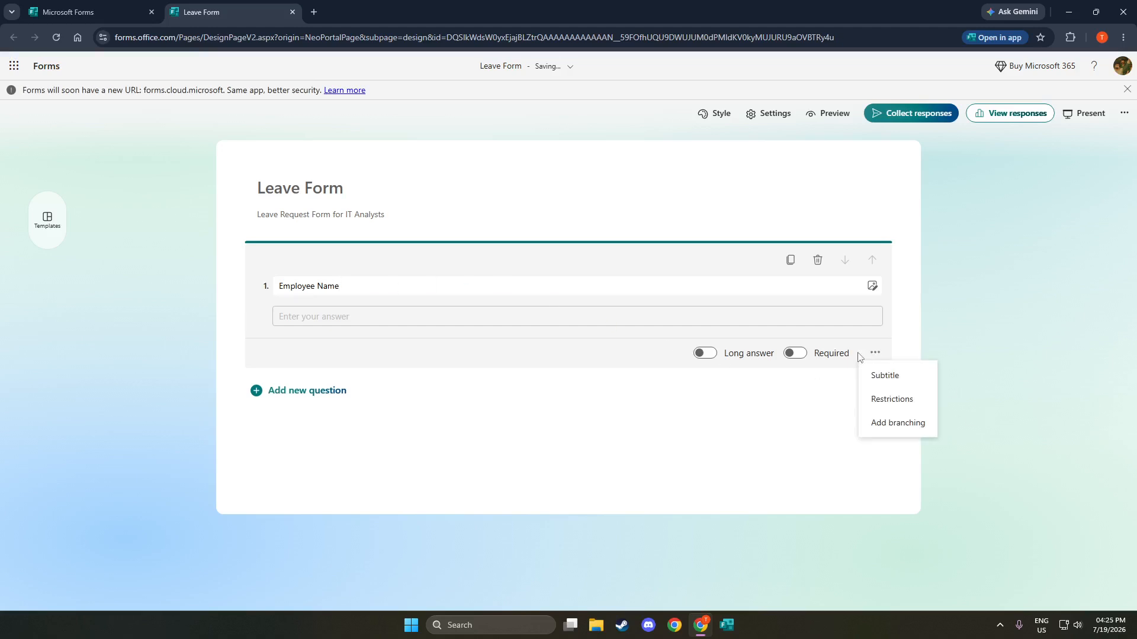
pyautogui.click(739, 415)
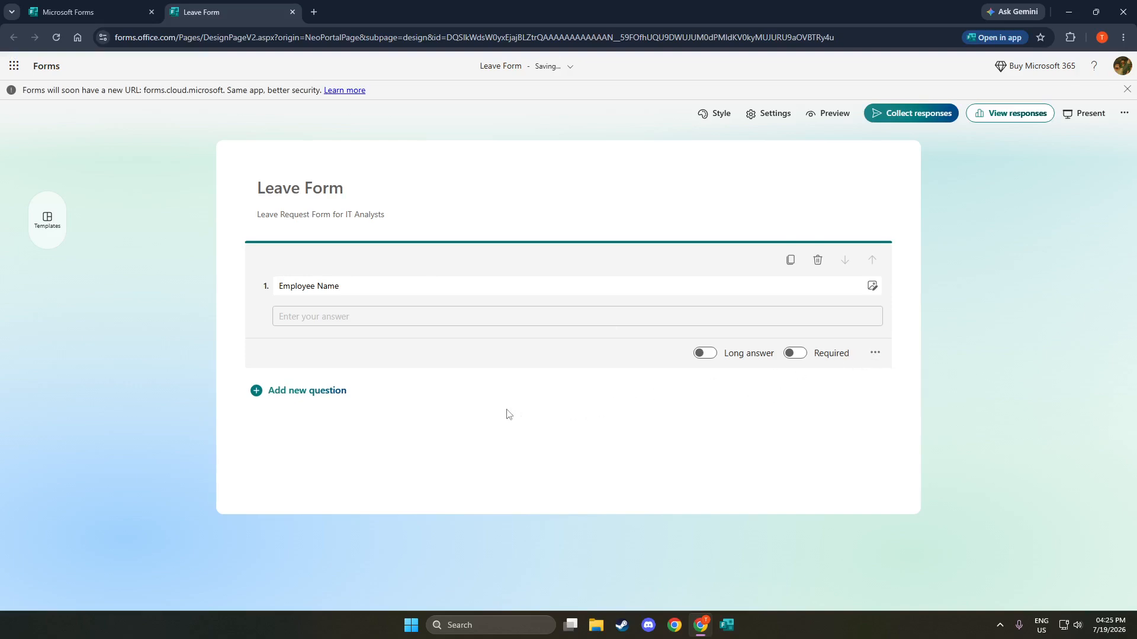
pyautogui.click(875, 354)
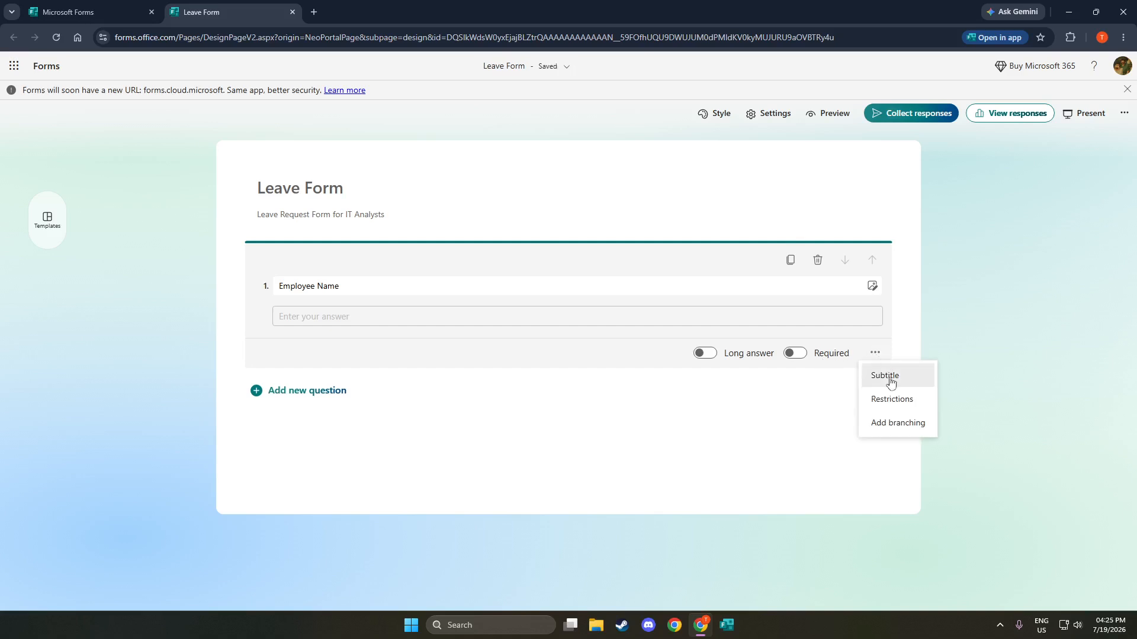
pyautogui.click(899, 401)
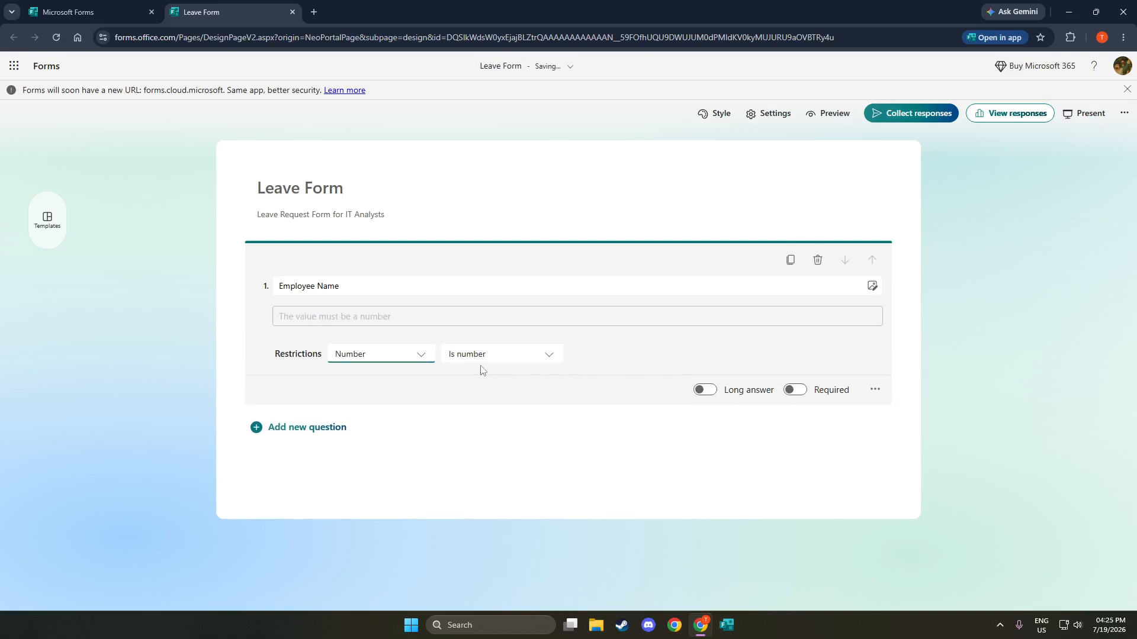
pyautogui.click(424, 353)
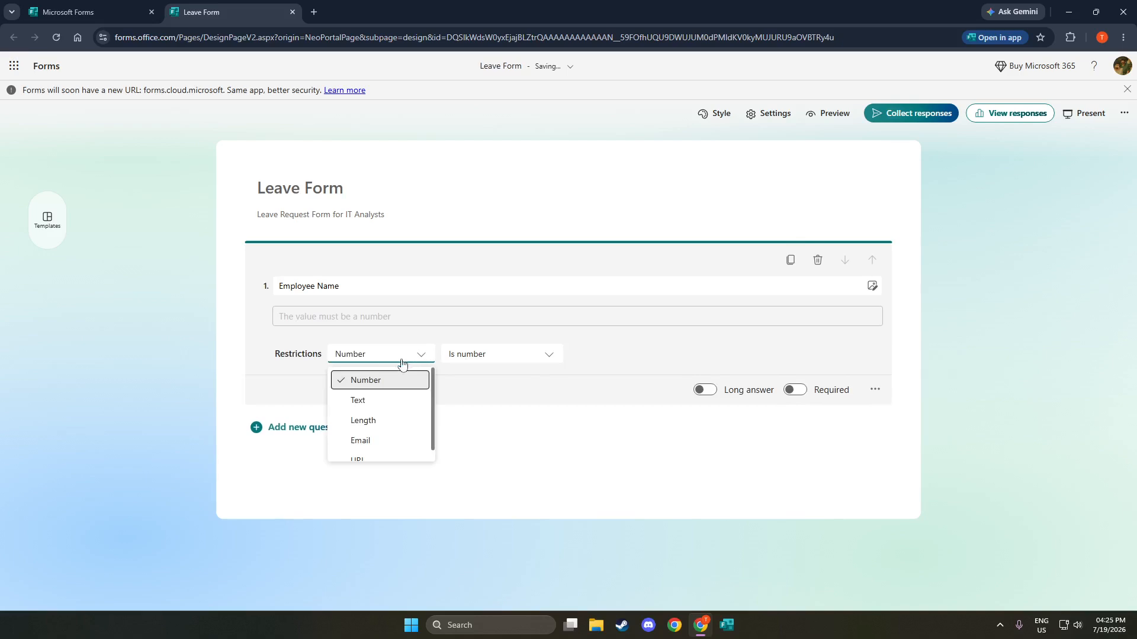
pyautogui.click(393, 401)
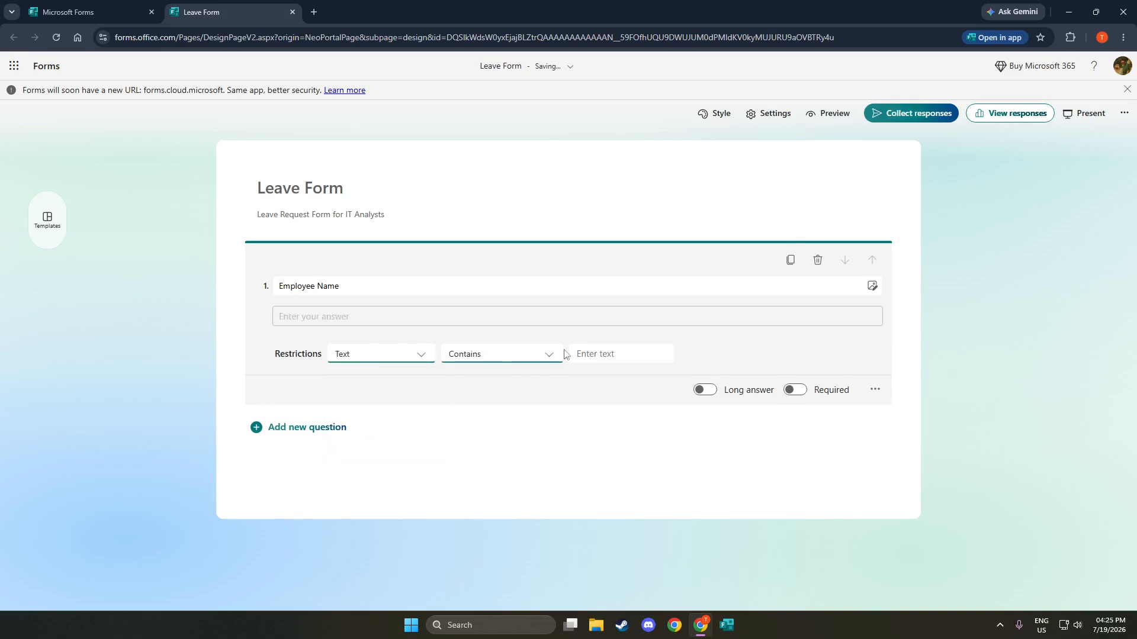
# - Try a Number restriction with the Whole number condition on the Employee Name question
pyautogui.click(413, 354)
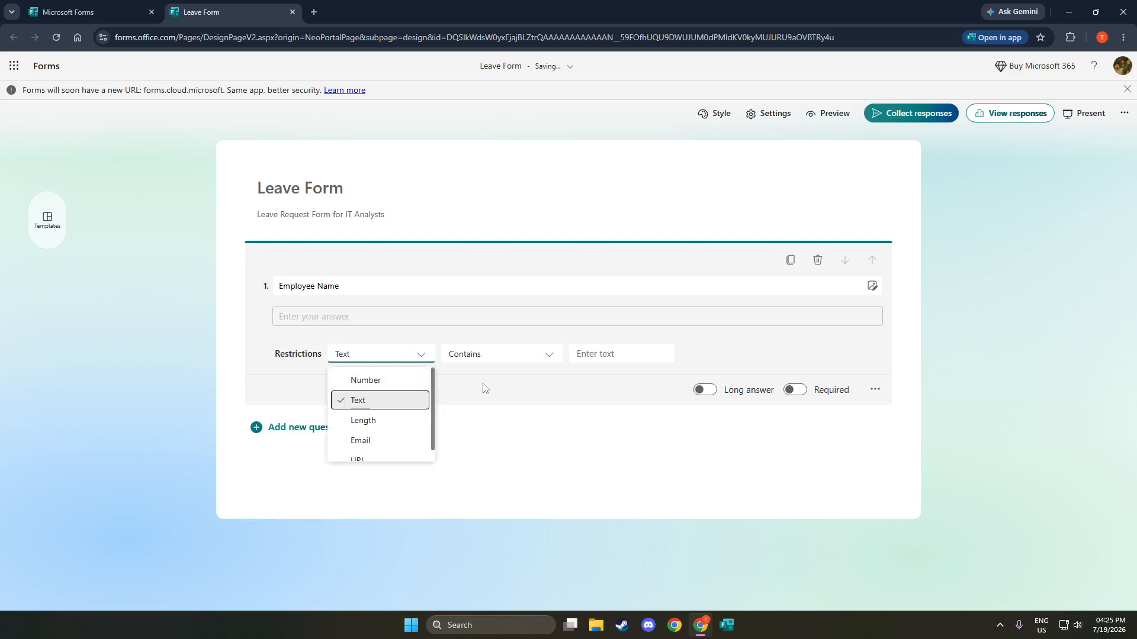
pyautogui.click(611, 360)
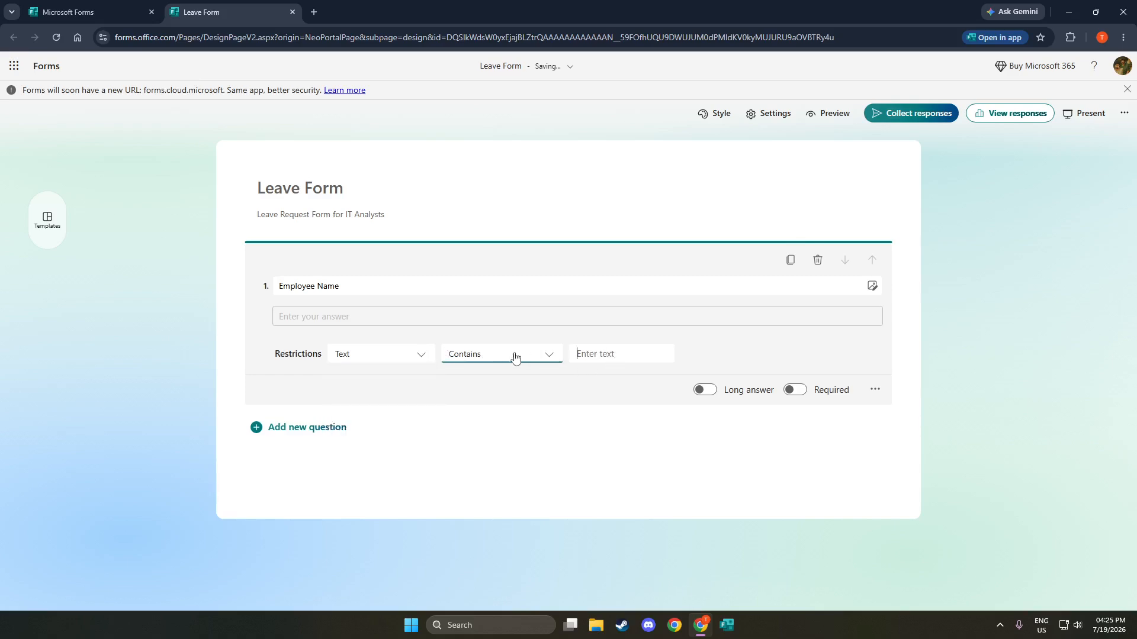
pyautogui.click(379, 355)
pyautogui.click(383, 388)
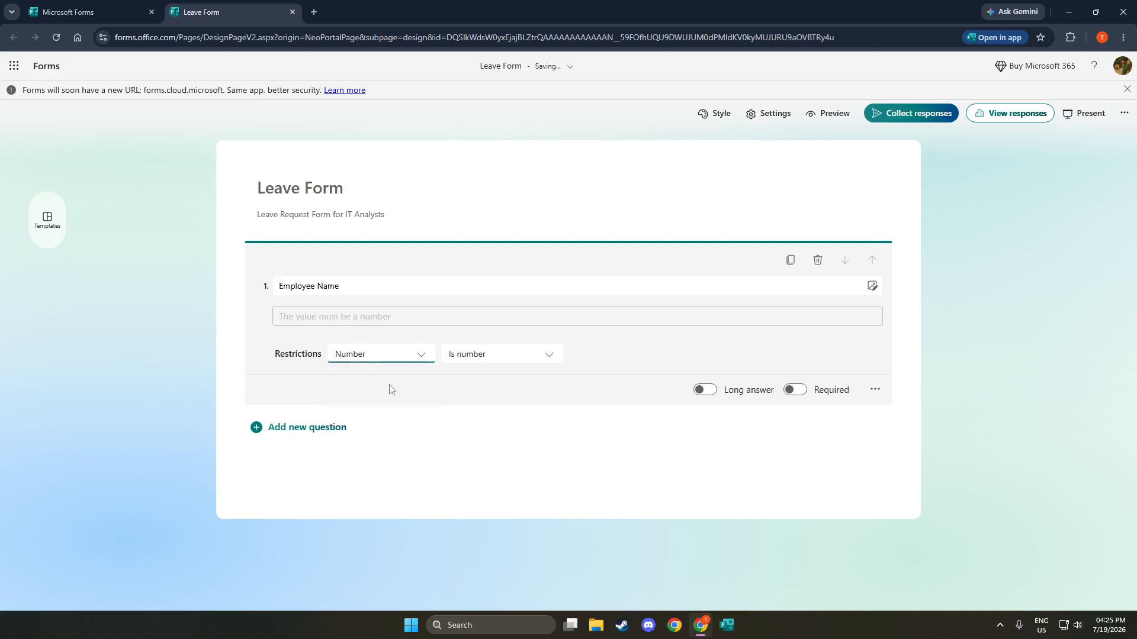
pyautogui.click(518, 355)
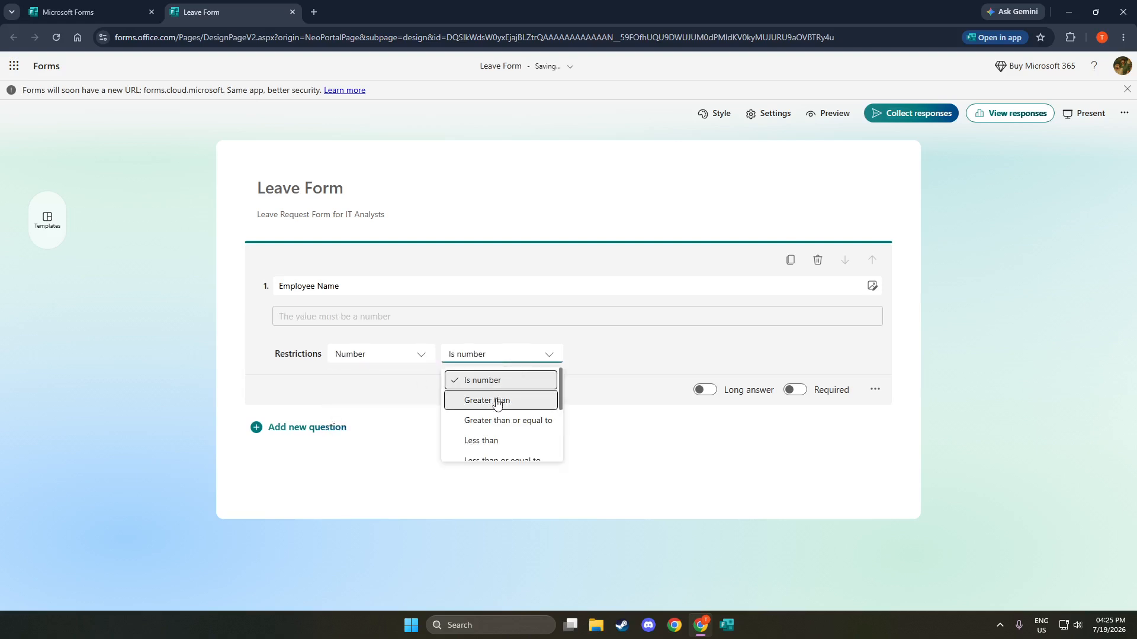
pyautogui.scroll(-3, 509, 421)
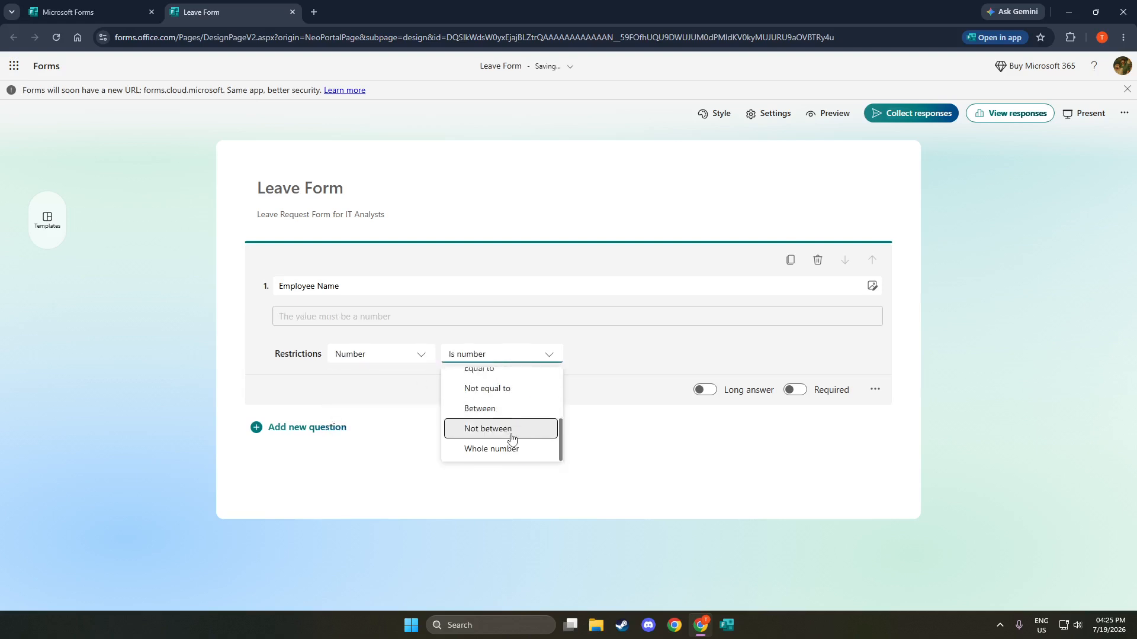
pyautogui.click(509, 456)
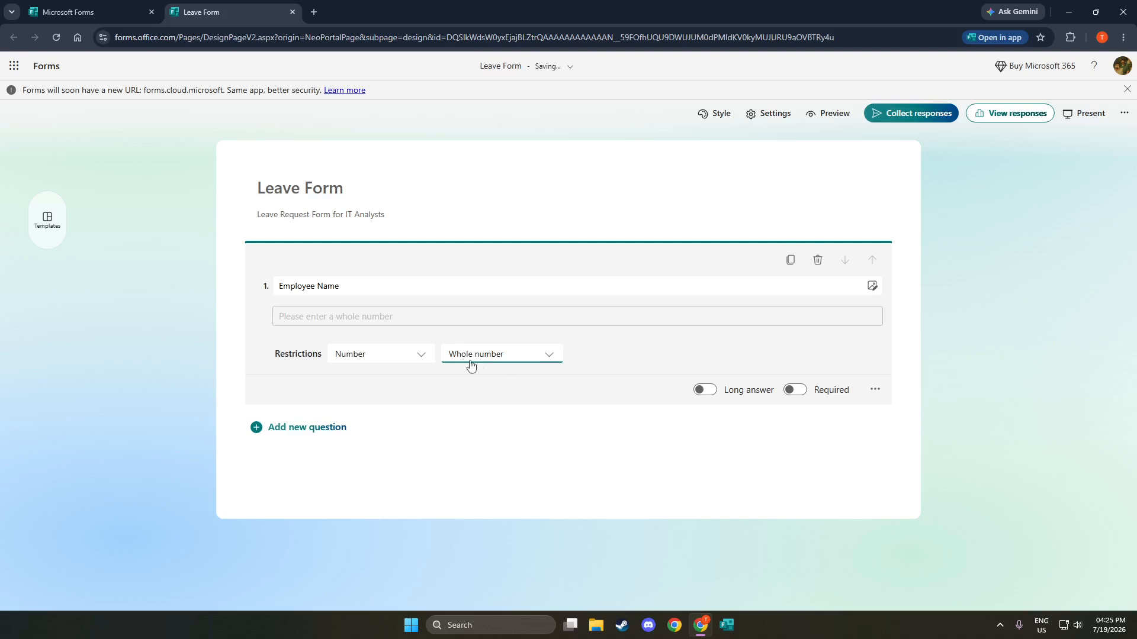
# - Set the Employee Name restriction type back to Text, leaving its text value empty
pyautogui.click(393, 355)
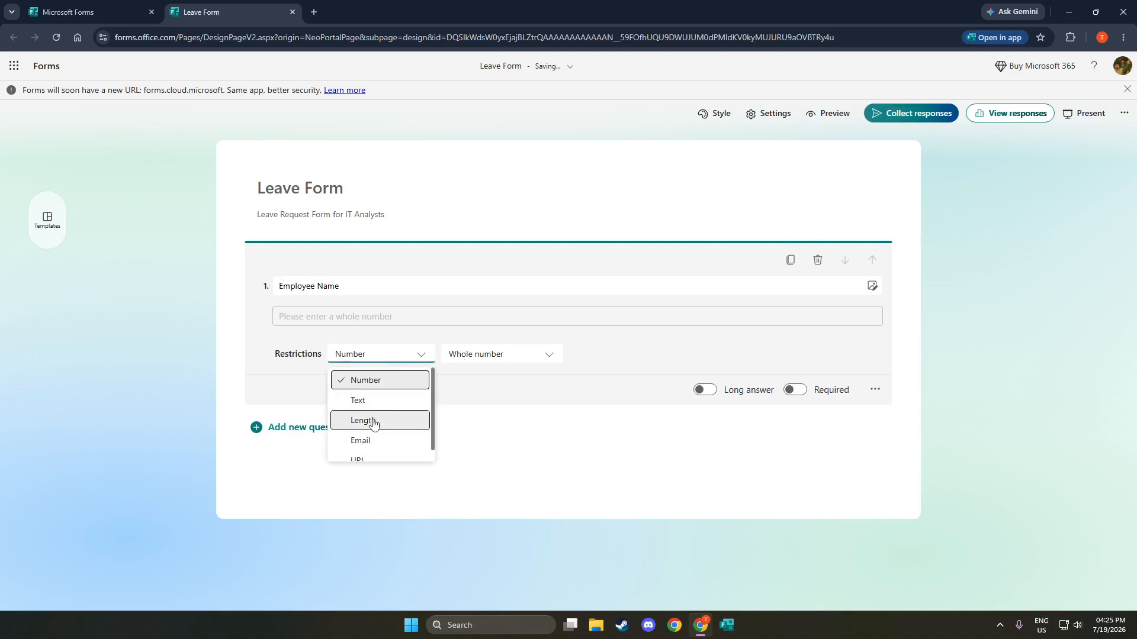
pyautogui.click(363, 401)
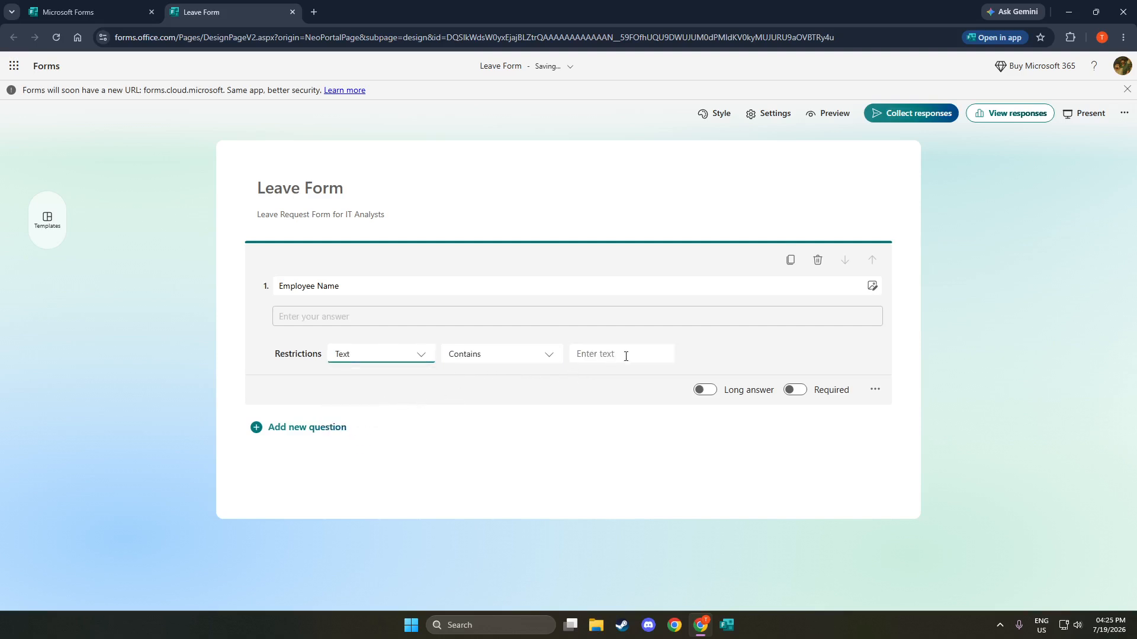
pyautogui.click(605, 357)
# - Add a second text question titled "Employee ID" and make it required
pyautogui.click(252, 428)
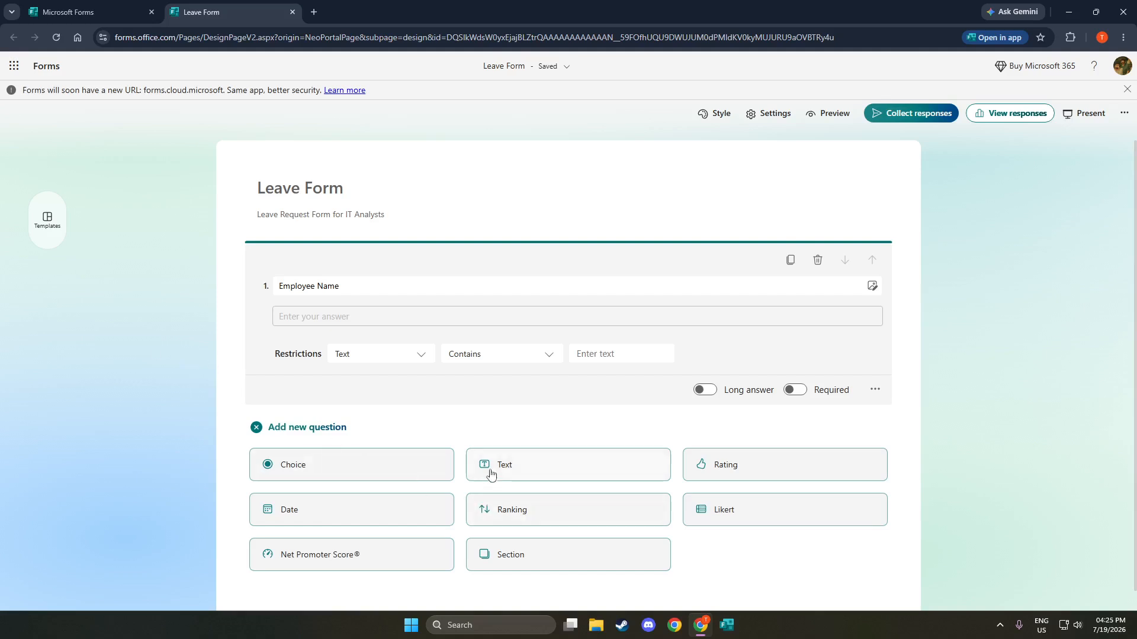
pyautogui.click(498, 465)
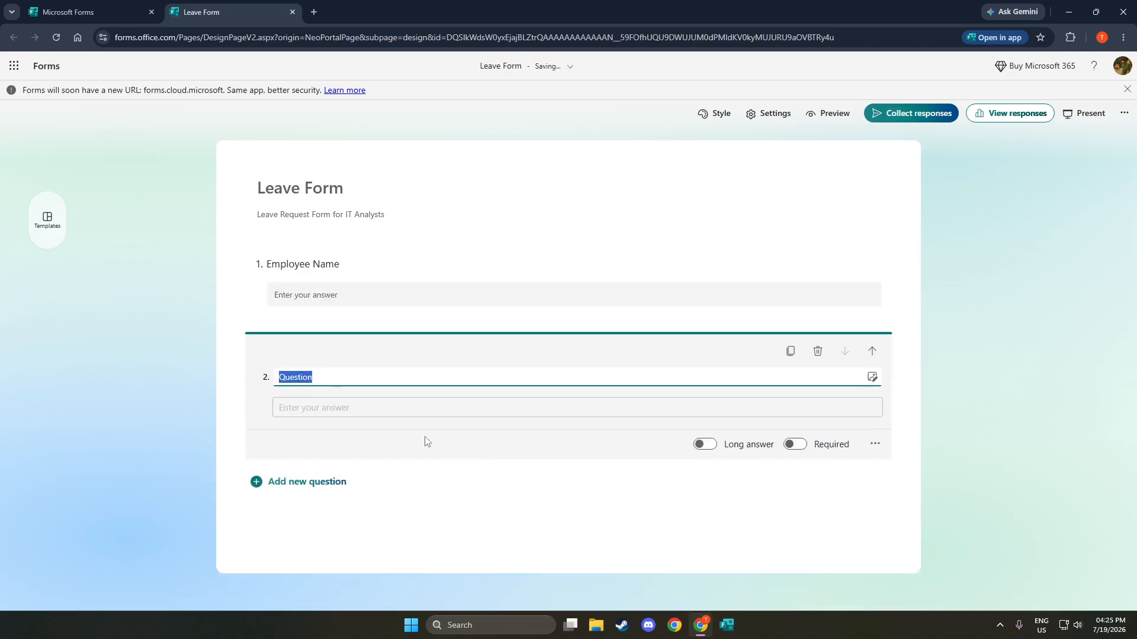
pyautogui.write('E')
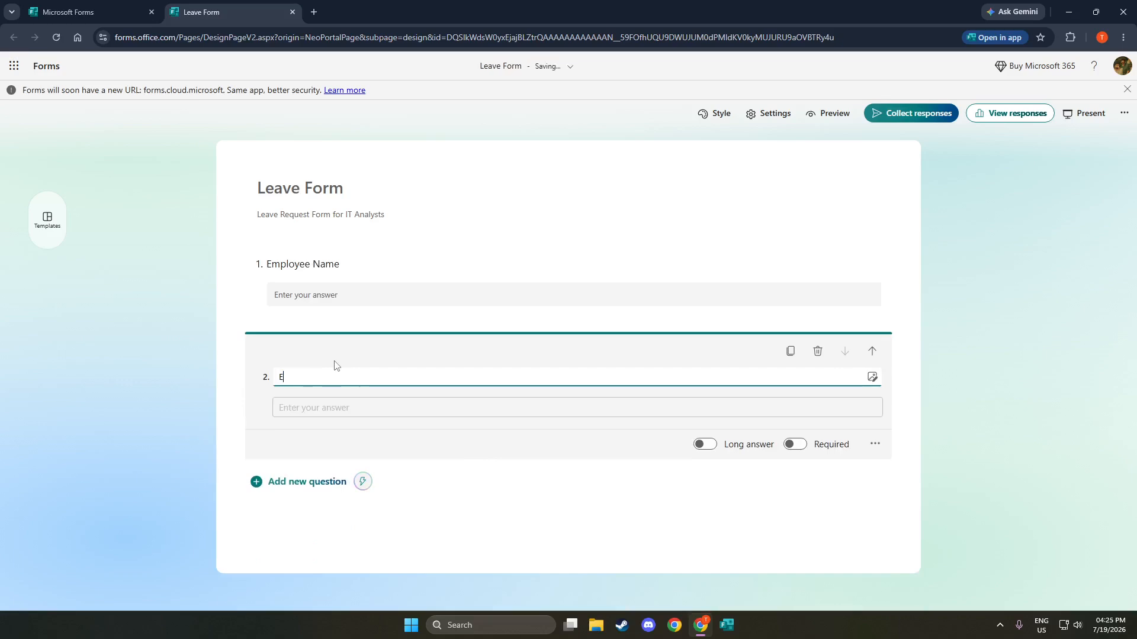
pyautogui.write('mployee ID')
pyautogui.click(791, 448)
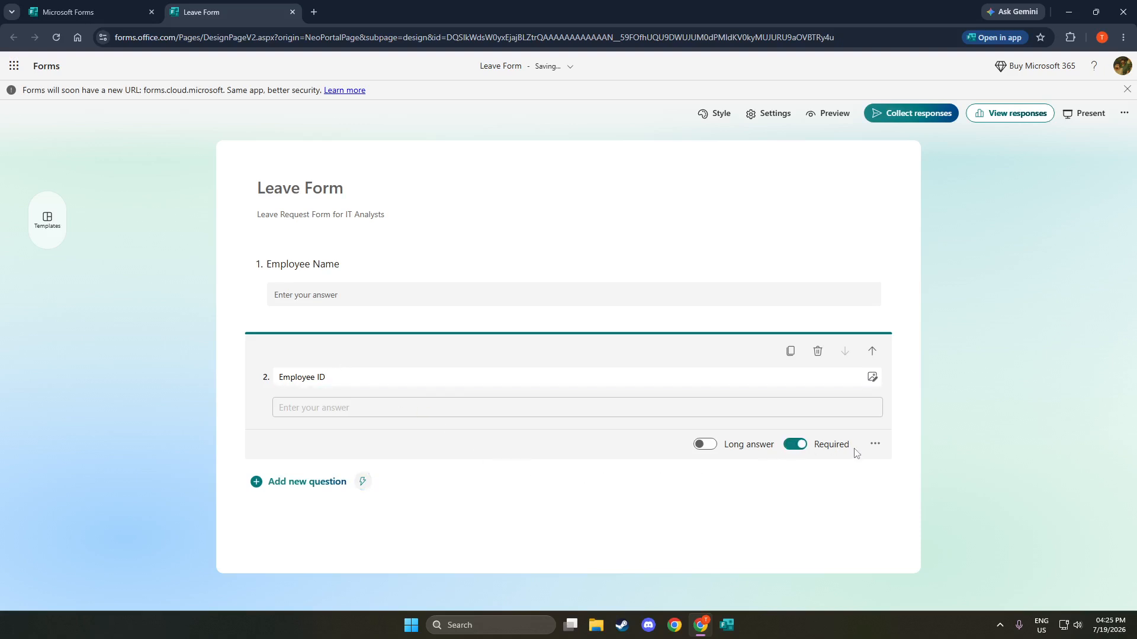
# - Restrict the Employee ID answer to Number with the Is number condition
pyautogui.click(874, 445)
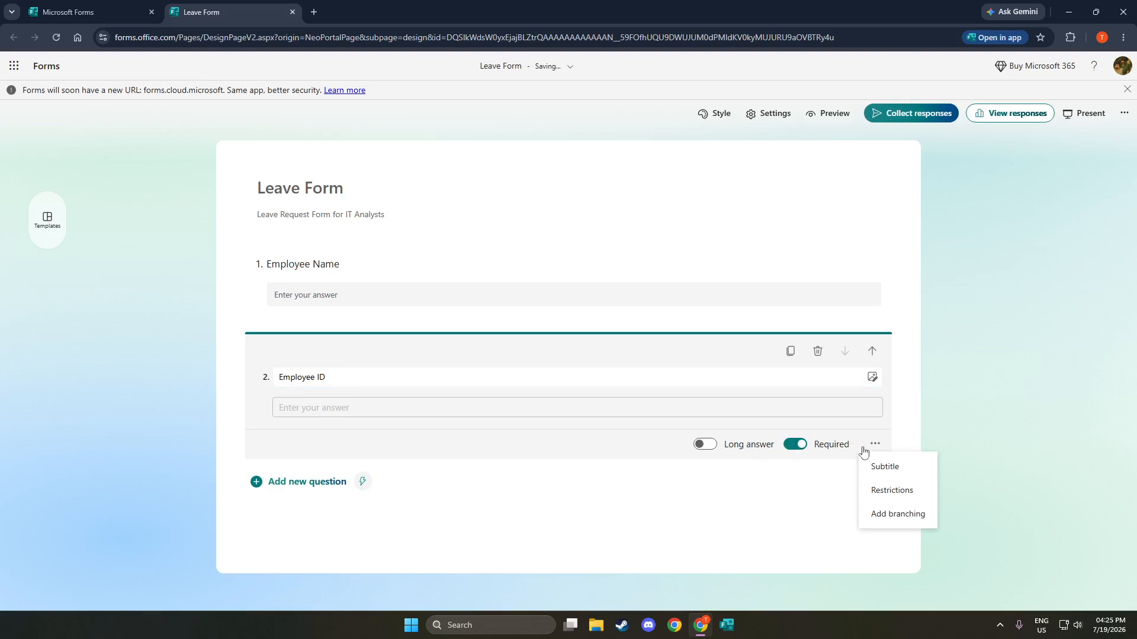
pyautogui.click(905, 494)
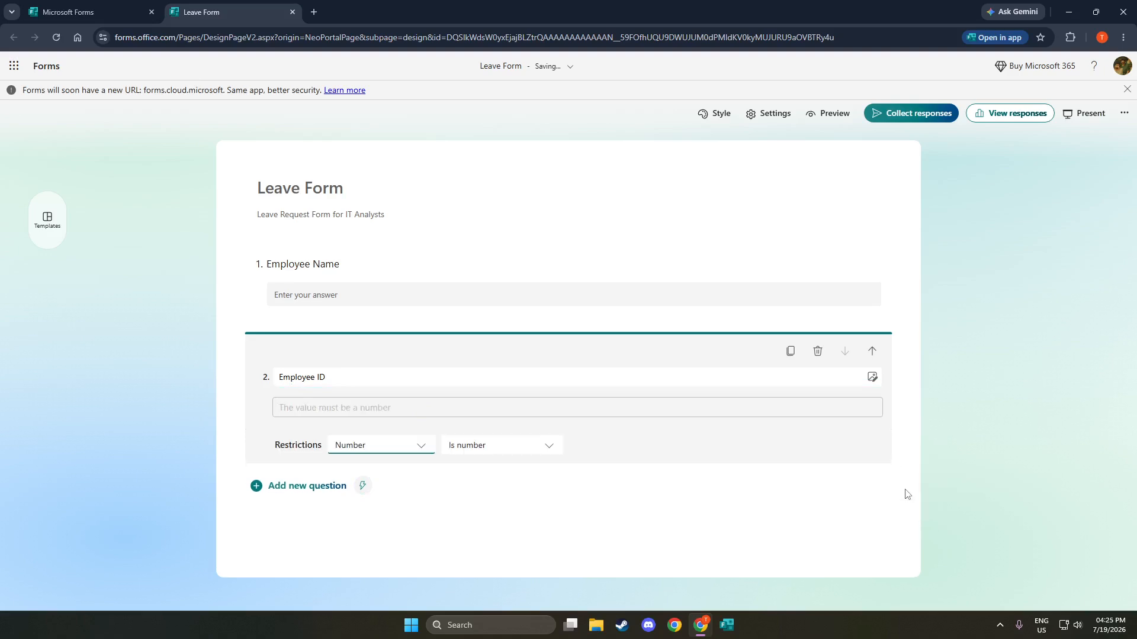
pyautogui.click(490, 445)
pyautogui.click(673, 450)
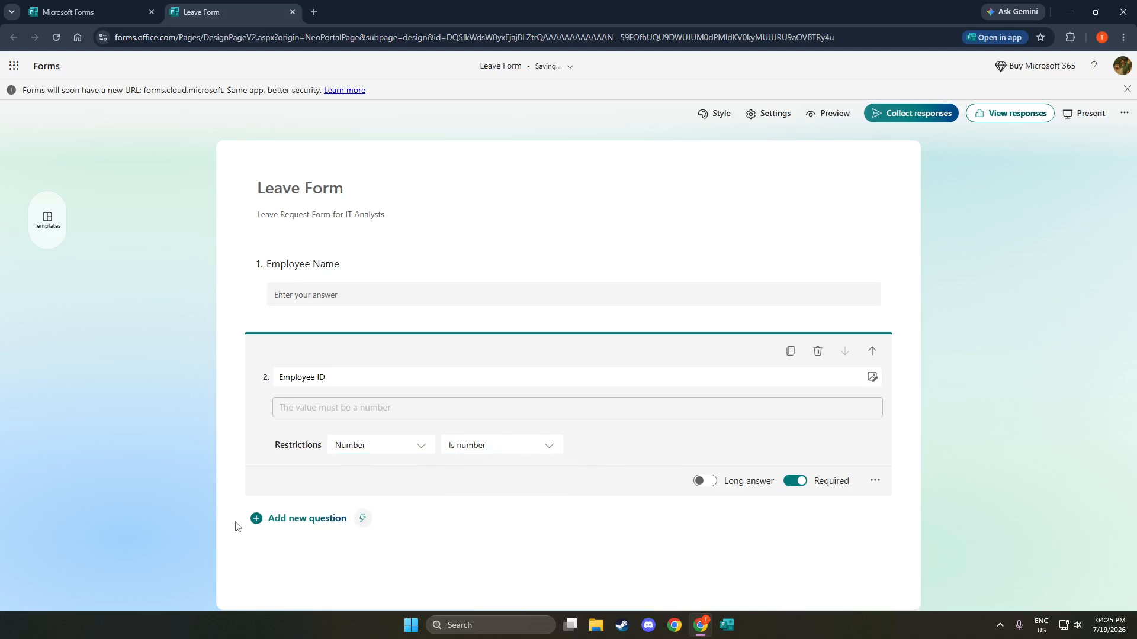
pyautogui.click(257, 519)
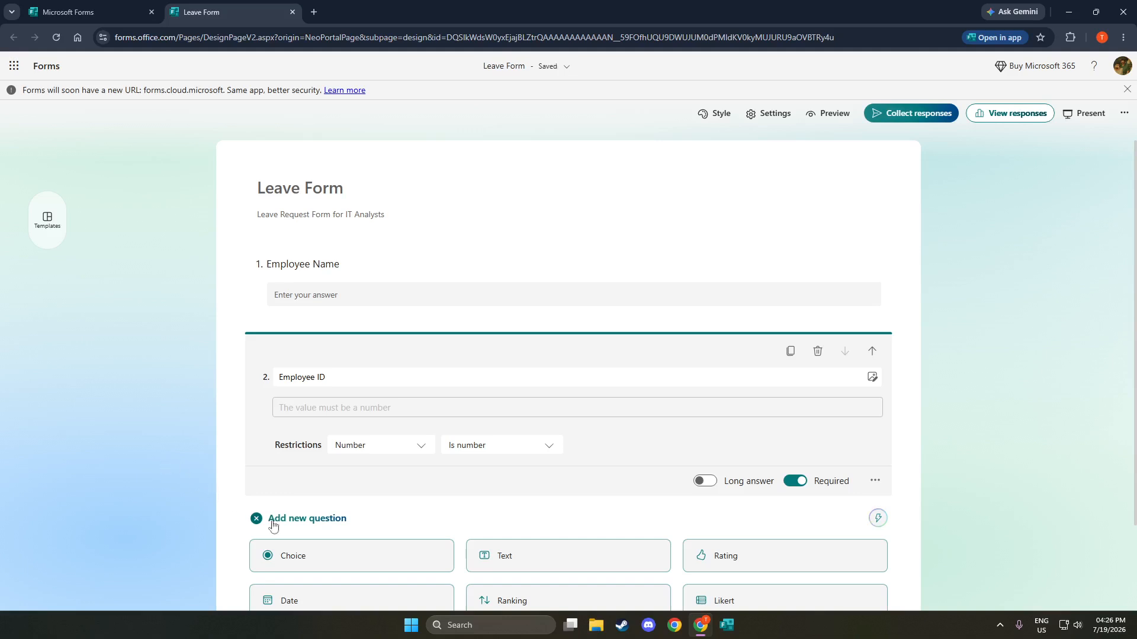
pyautogui.scroll(-2, 373, 503)
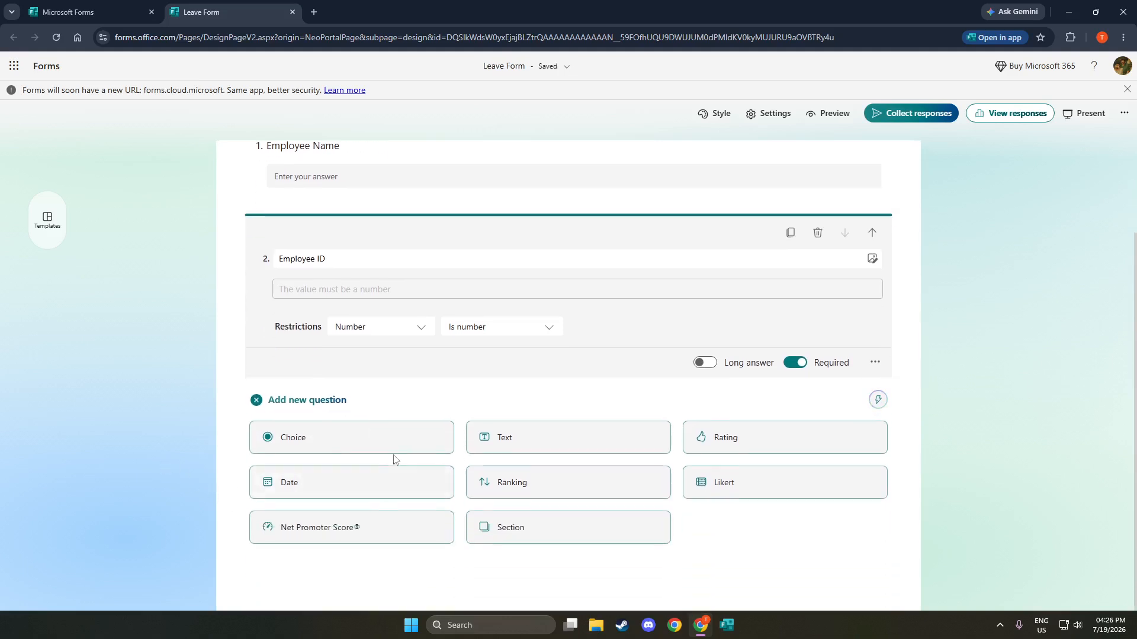
pyautogui.click(493, 399)
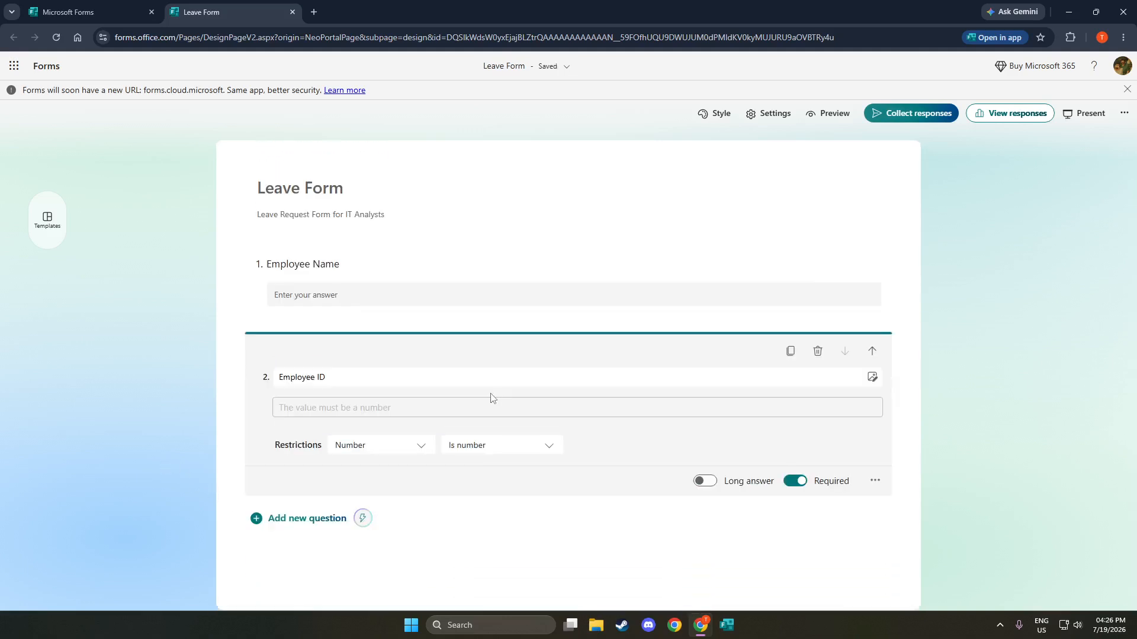
# - Add a third text question titled "Reason for leave" below the Employee ID question, leaving no question open for editing
pyautogui.click(259, 519)
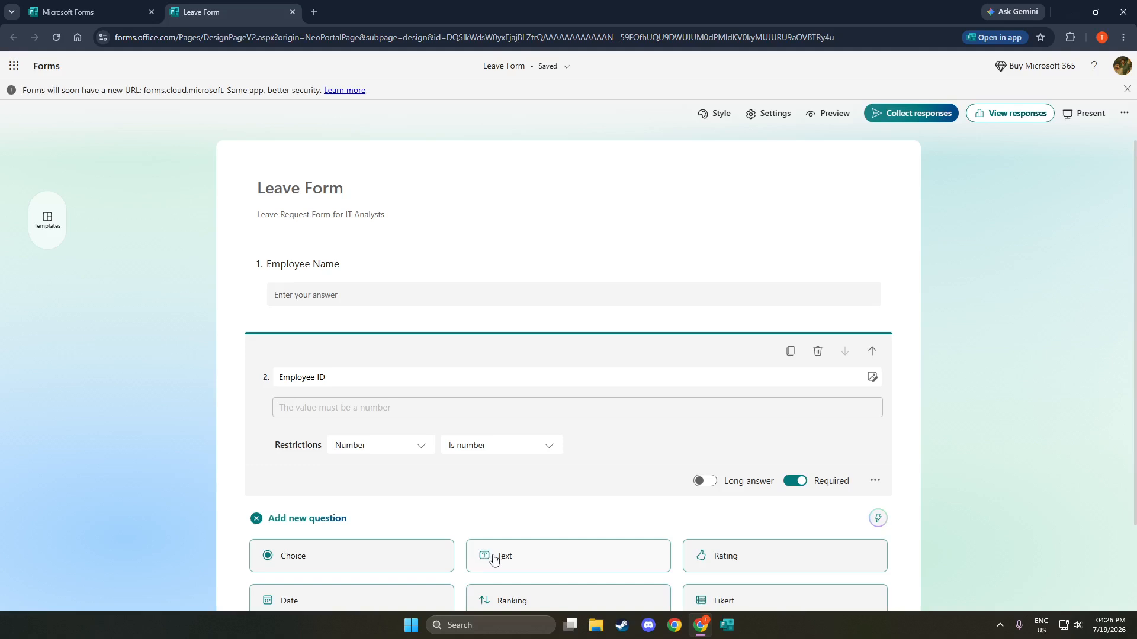
pyautogui.click(495, 555)
pyautogui.write('R')
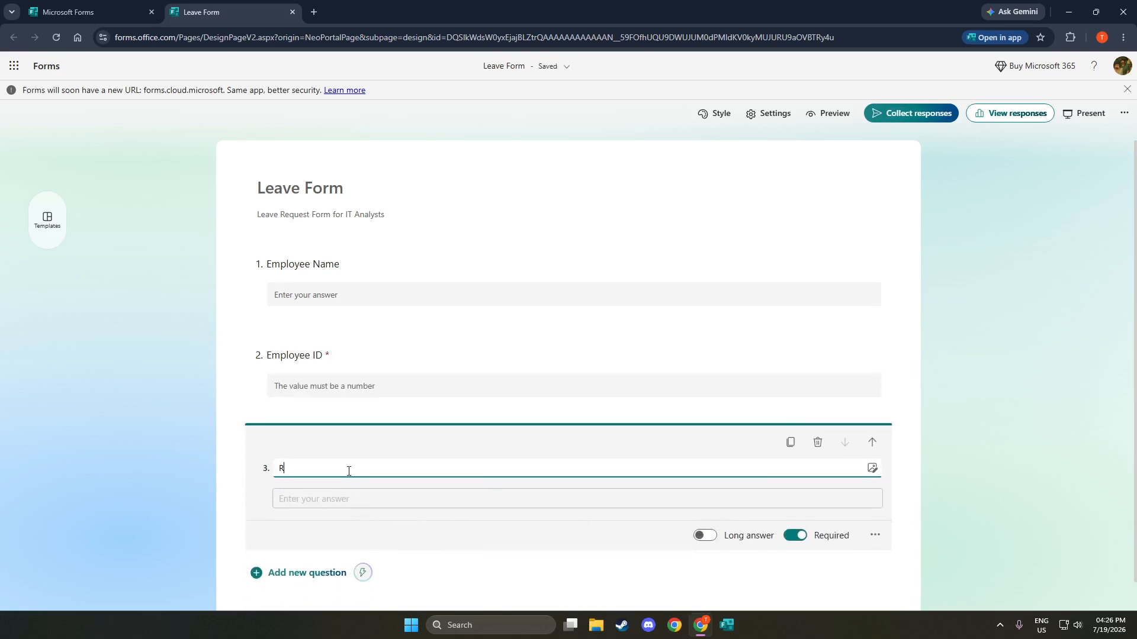
pyautogui.write('eason for leave')
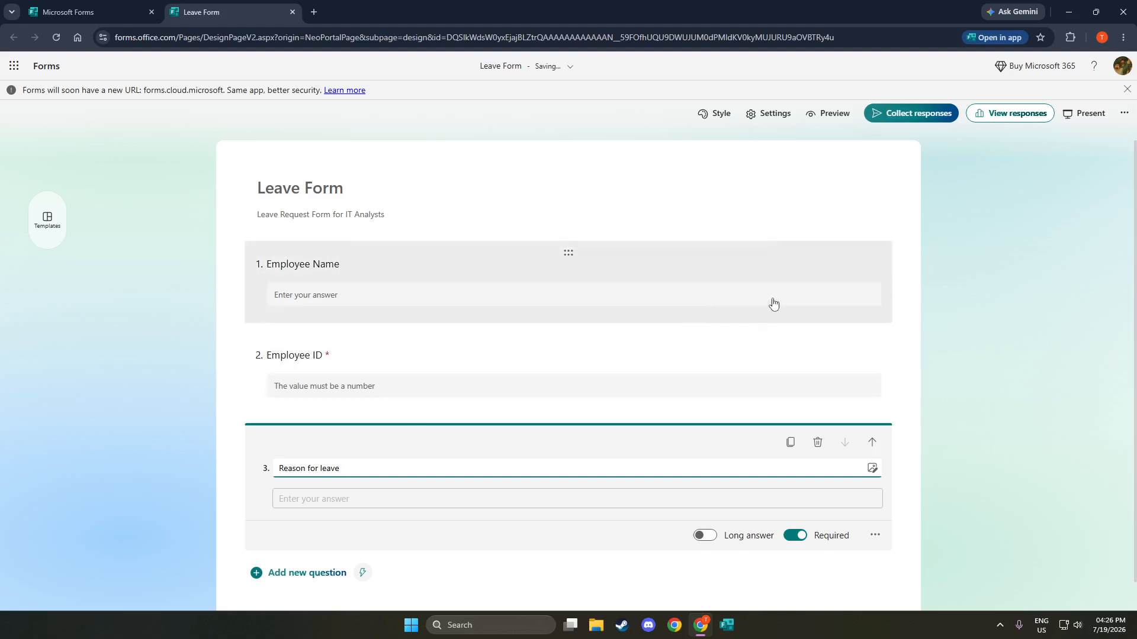
pyautogui.click(751, 287)
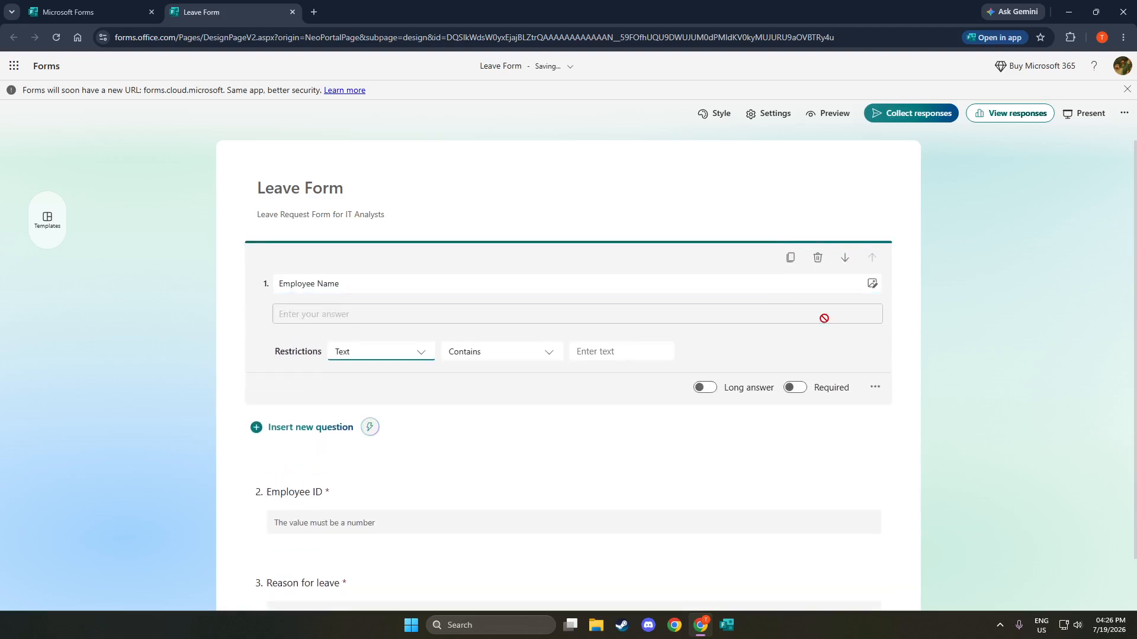
pyautogui.click(960, 371)
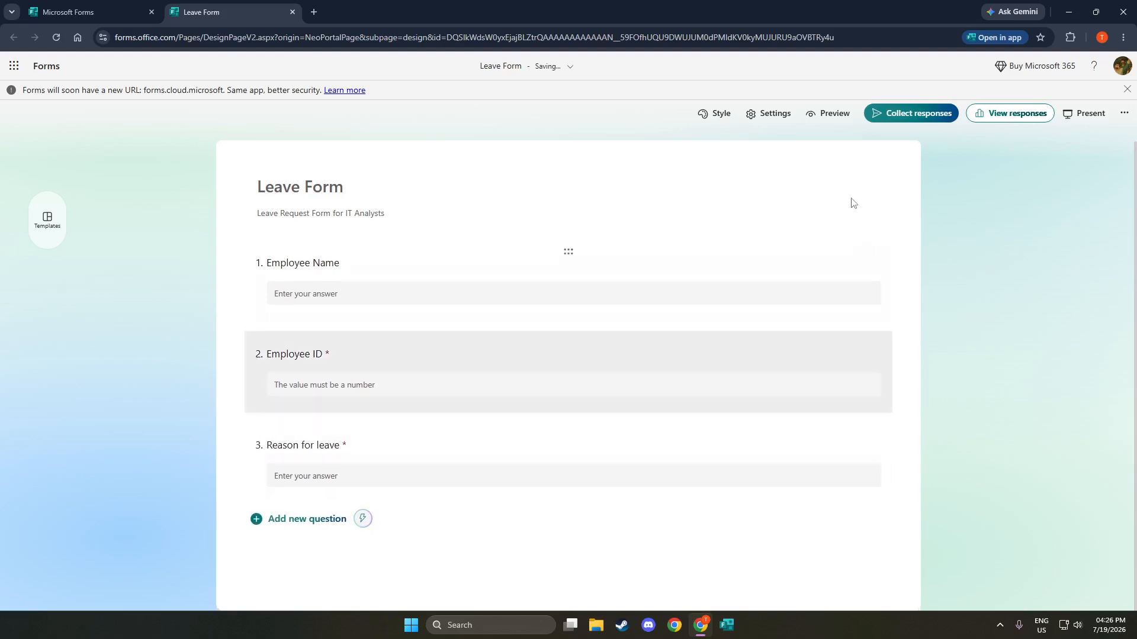
# - Apply the suggested dark green leaf background style to the form
pyautogui.click(714, 114)
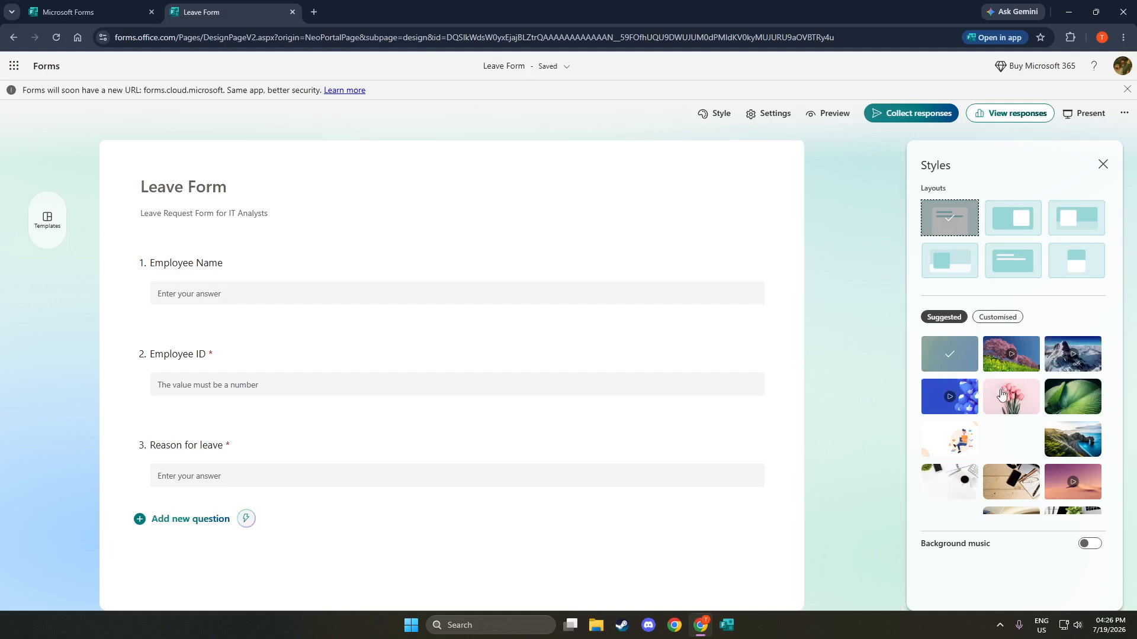
pyautogui.click(1070, 399)
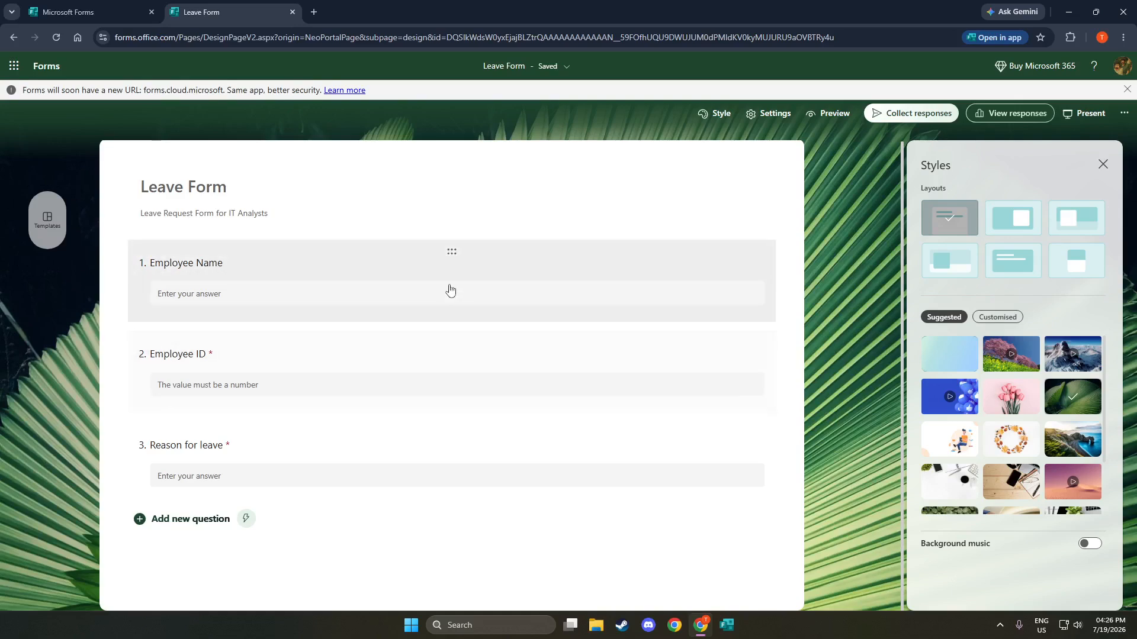
# - Copy the Leave Form's link for collecting responses and open the form's responses overview
pyautogui.click(890, 114)
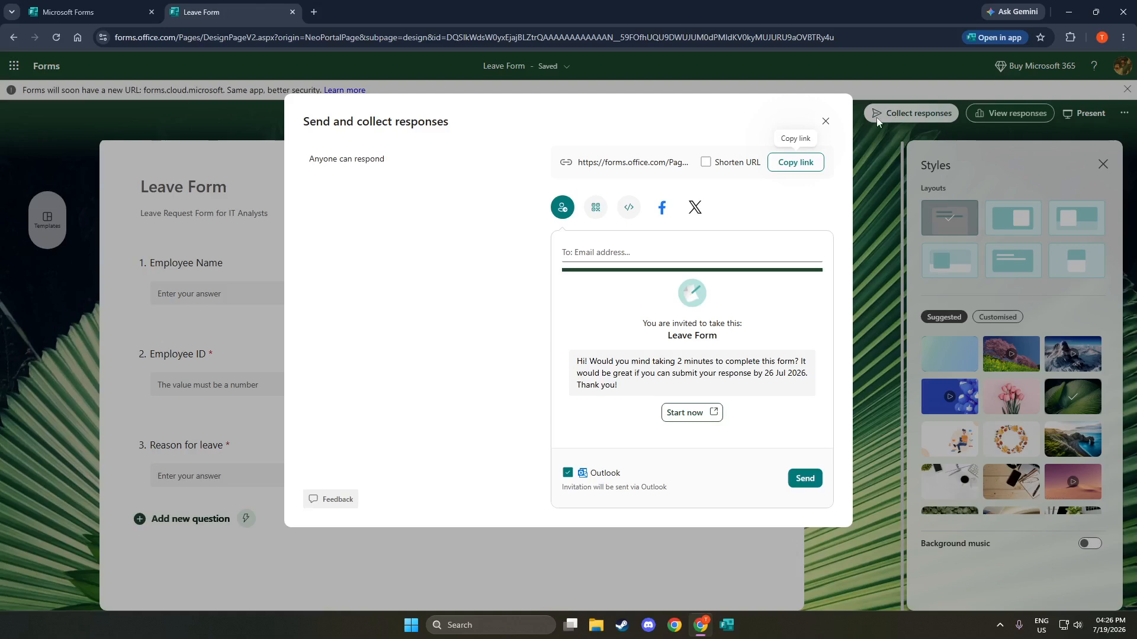
pyautogui.click(794, 169)
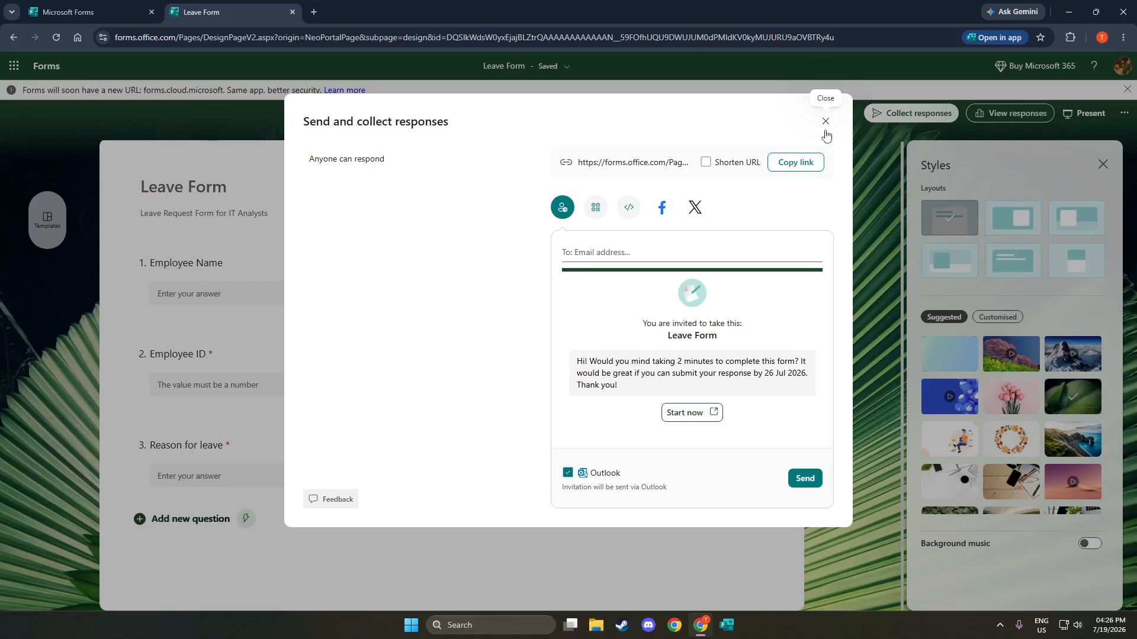
pyautogui.click(826, 129)
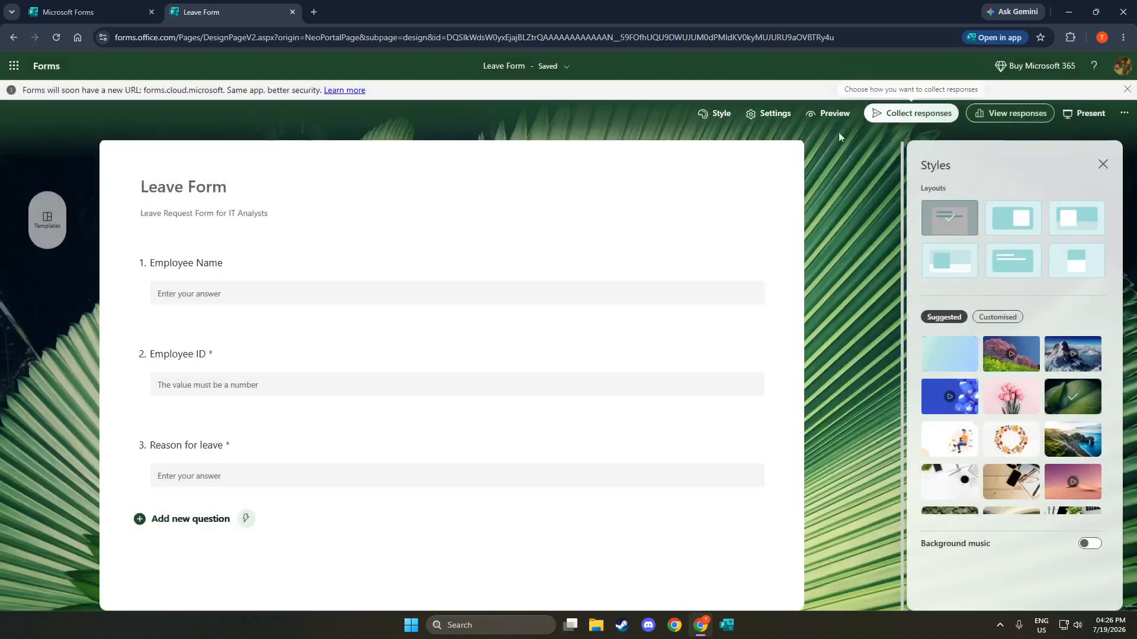
pyautogui.click(995, 120)
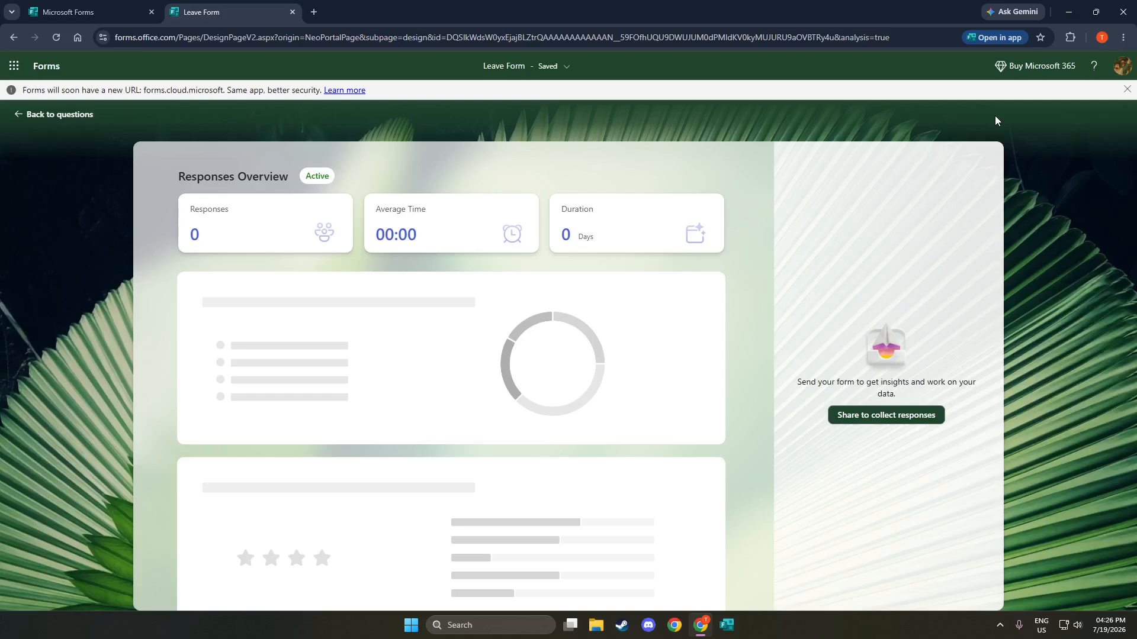